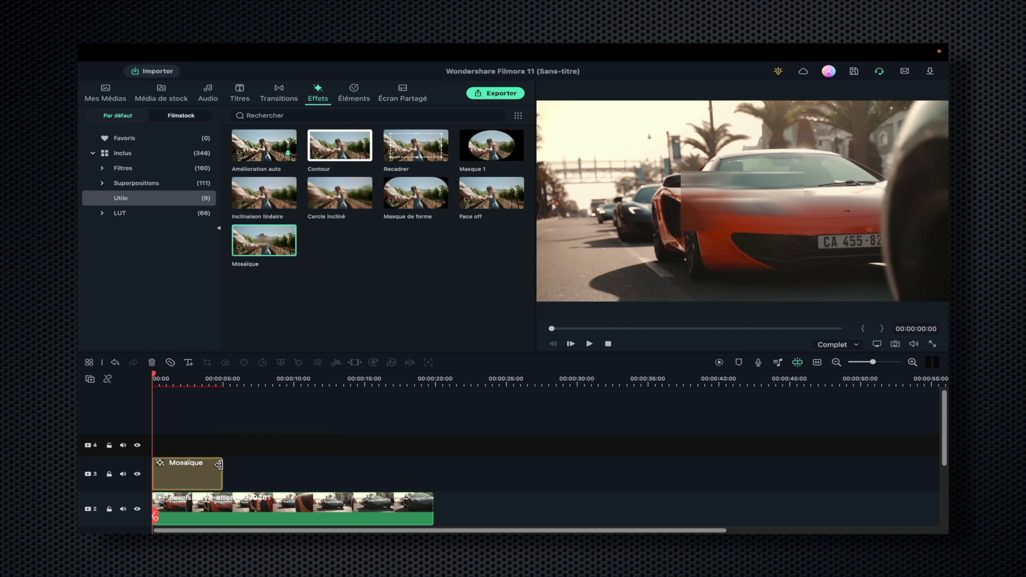
# Extend the Mosaïque effect to the car clip's end and fit it over the licence plate at X 0.75, Y 0.70, scale 0.24 × 0.09, angle -2.27
pyautogui.moveTo(221, 465); pyautogui.dragTo(433, 464)
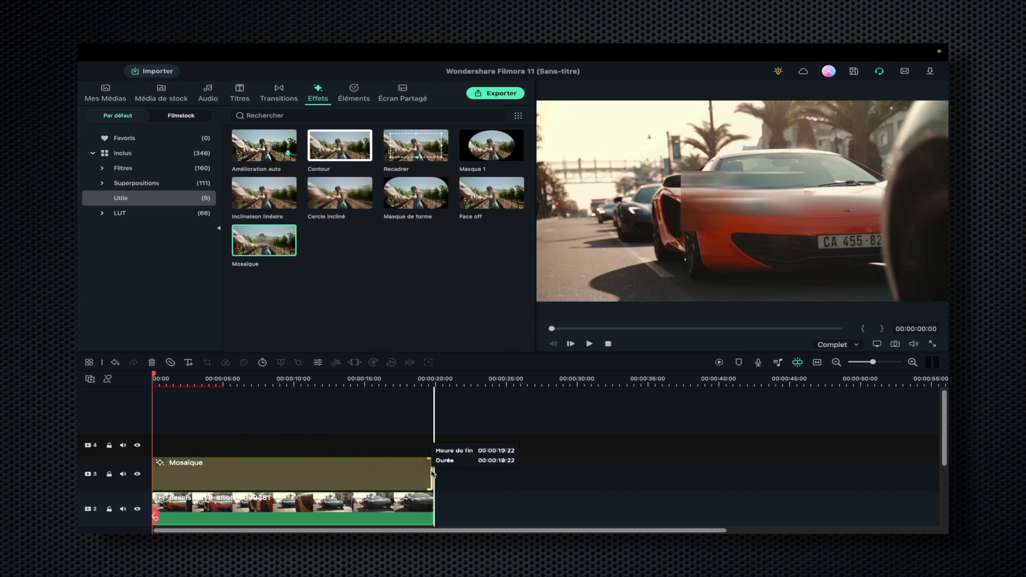
pyautogui.doubleClick(249, 468)
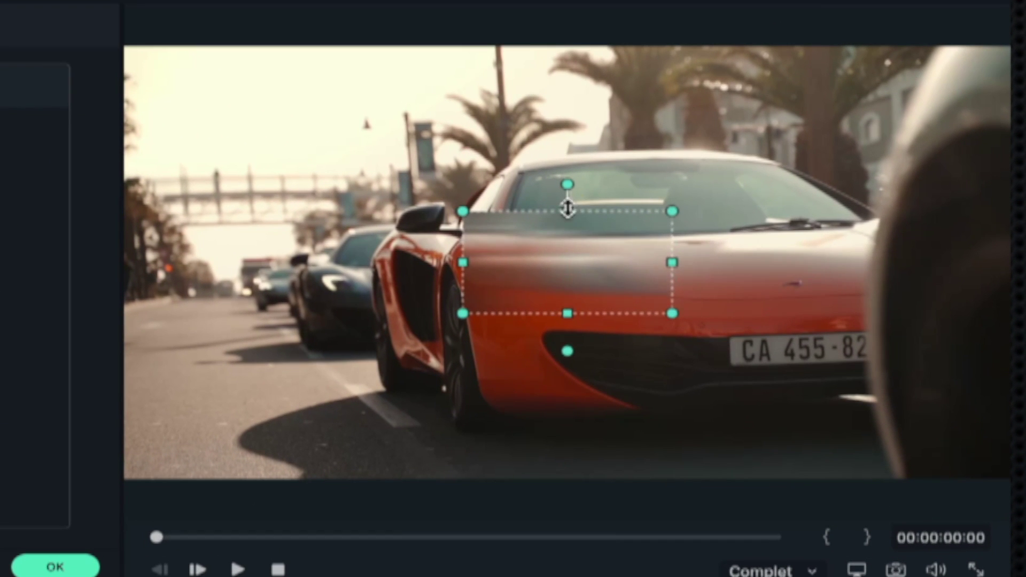
pyautogui.moveTo(567, 207); pyautogui.dragTo(568, 266)
pyautogui.moveTo(561, 281); pyautogui.dragTo(783, 342)
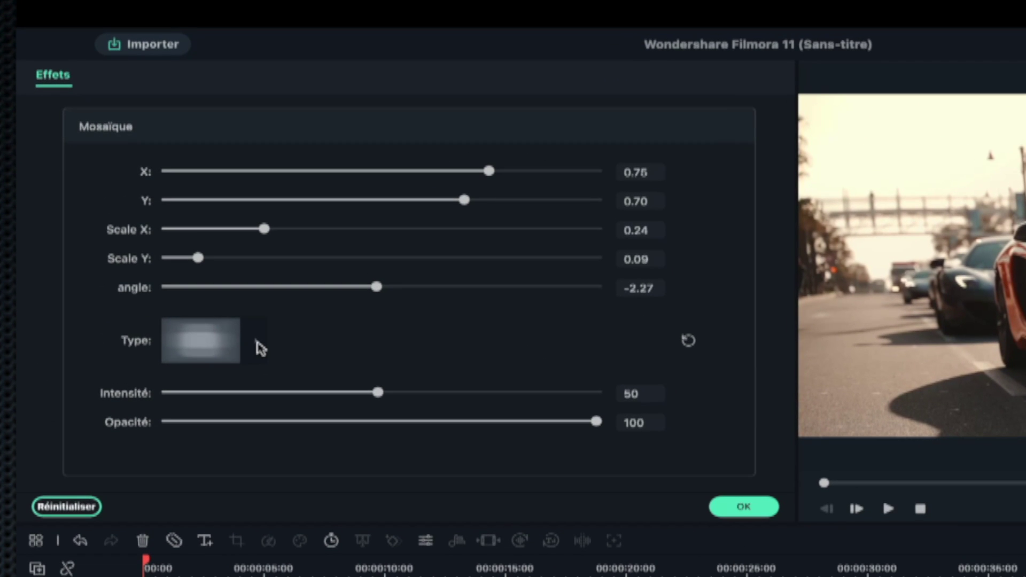
# Set the Mosaïque effect's type to the pixelated squares pattern and its intensity to 61, and apply the settings
pyautogui.click(260, 348)
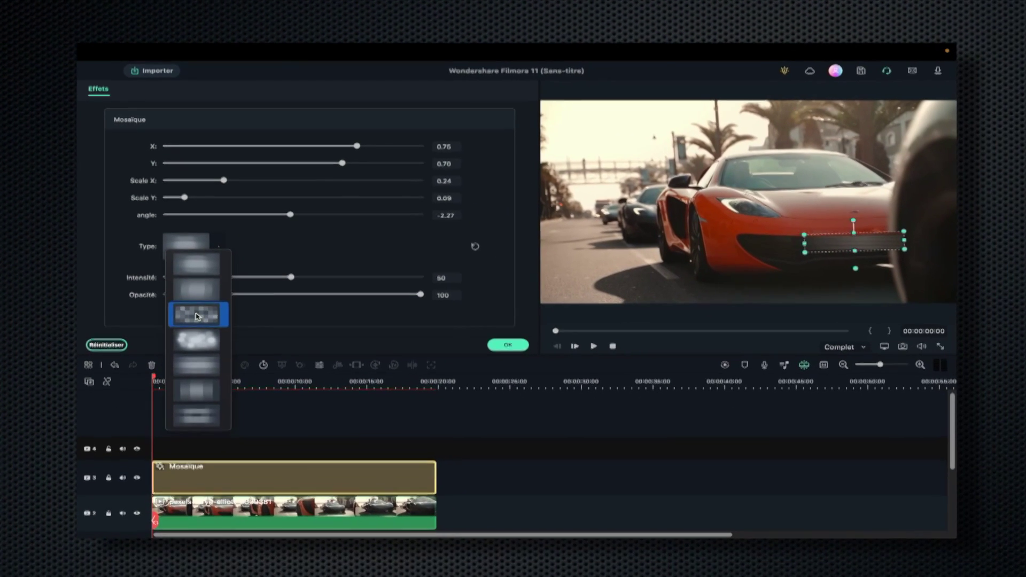
pyautogui.click(219, 455)
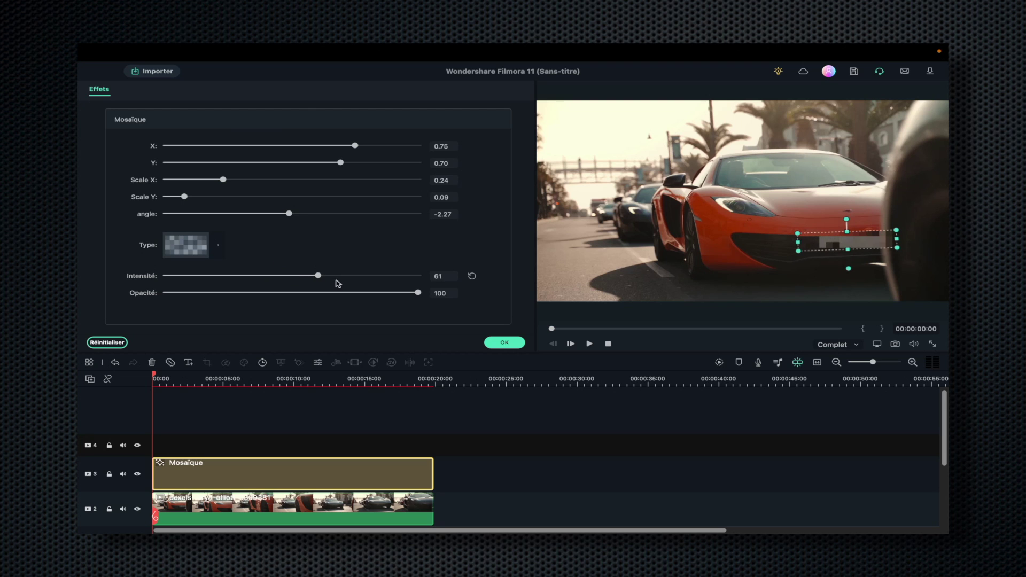
pyautogui.click(504, 343)
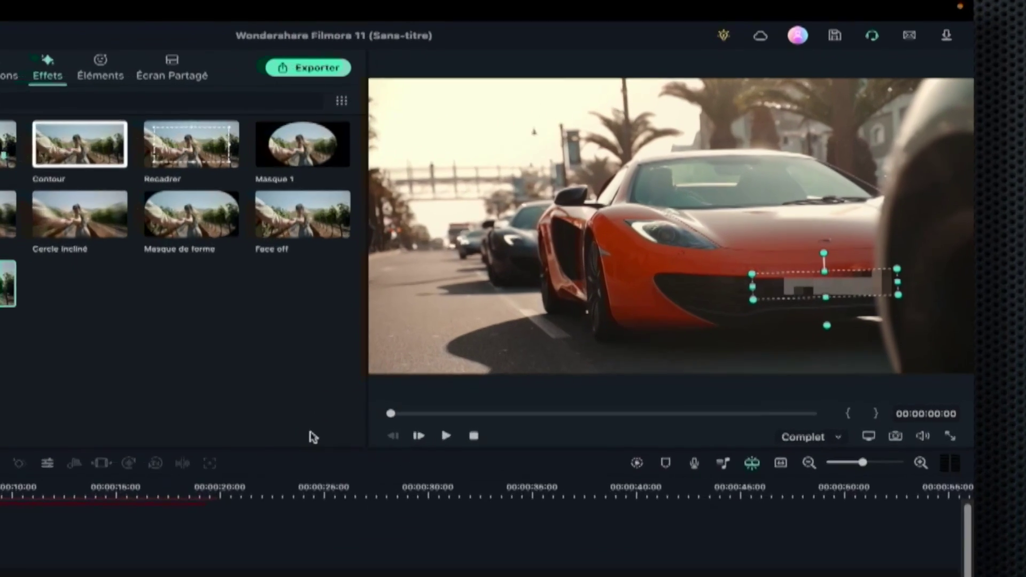
# Play the opening seconds of the clip to check the mosaic over the plate, and return to the start
pyautogui.press('space')
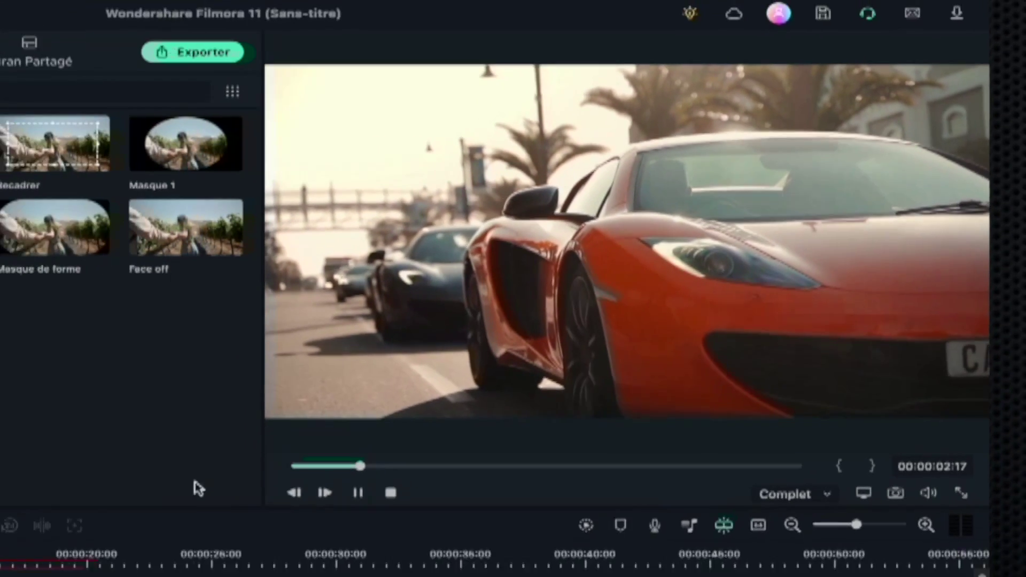
pyautogui.press('space')
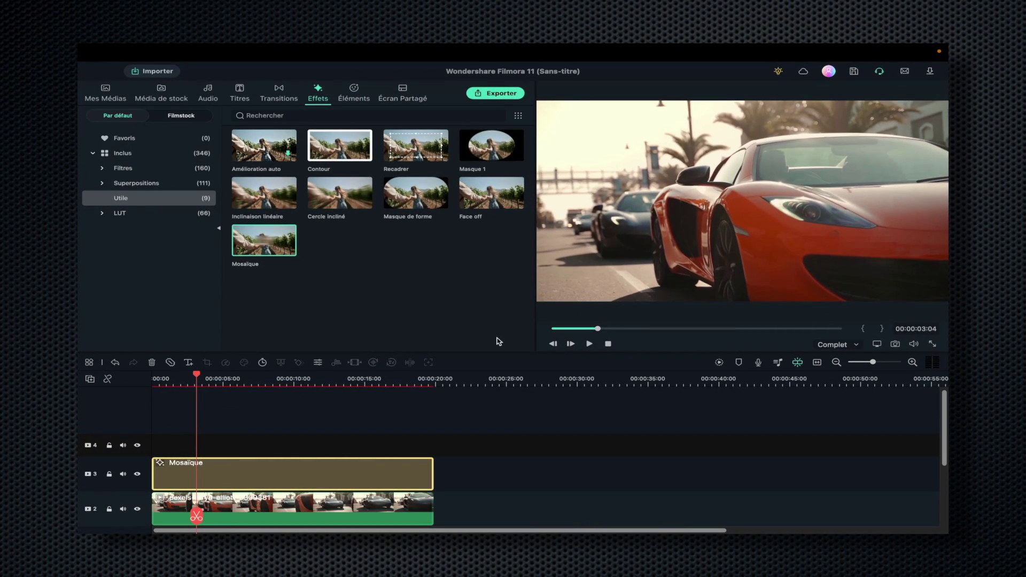
pyautogui.press('Home')
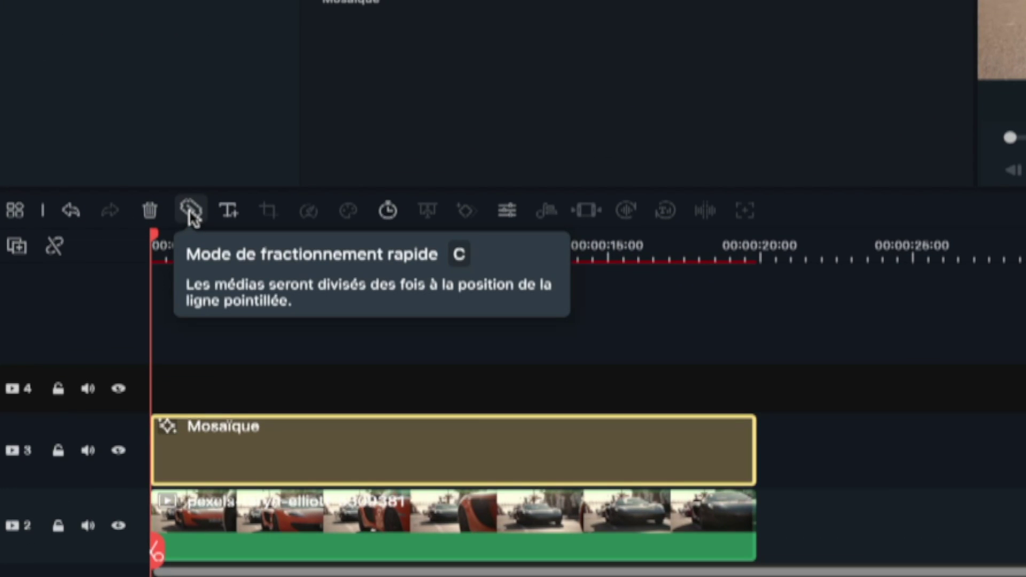
# Split the Mosaïque effect into six short segments over the first three seconds or so and delete the long remainder
pyautogui.click(190, 212)
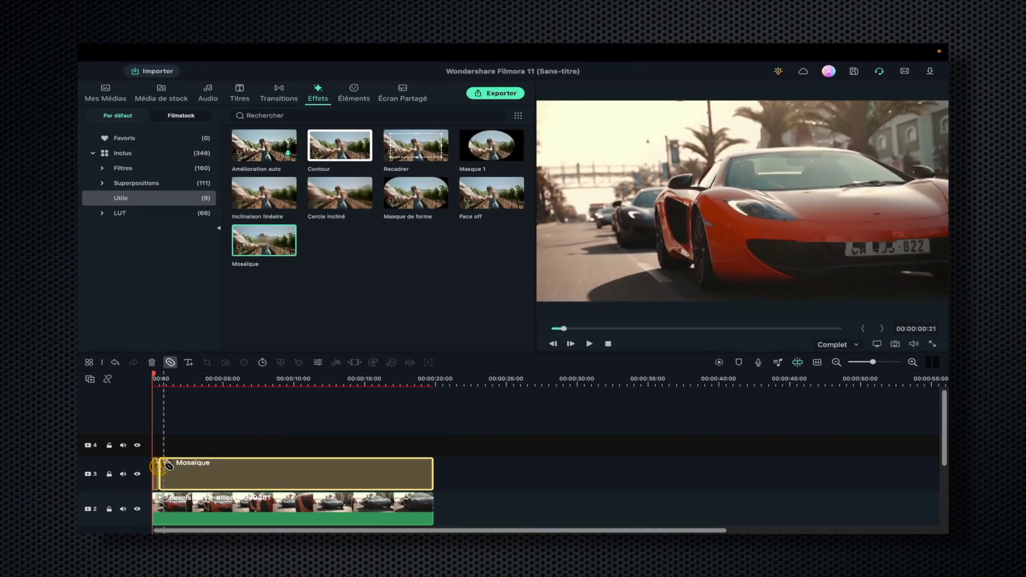
pyautogui.click(186, 442)
pyautogui.click(202, 443)
pyautogui.click(218, 443)
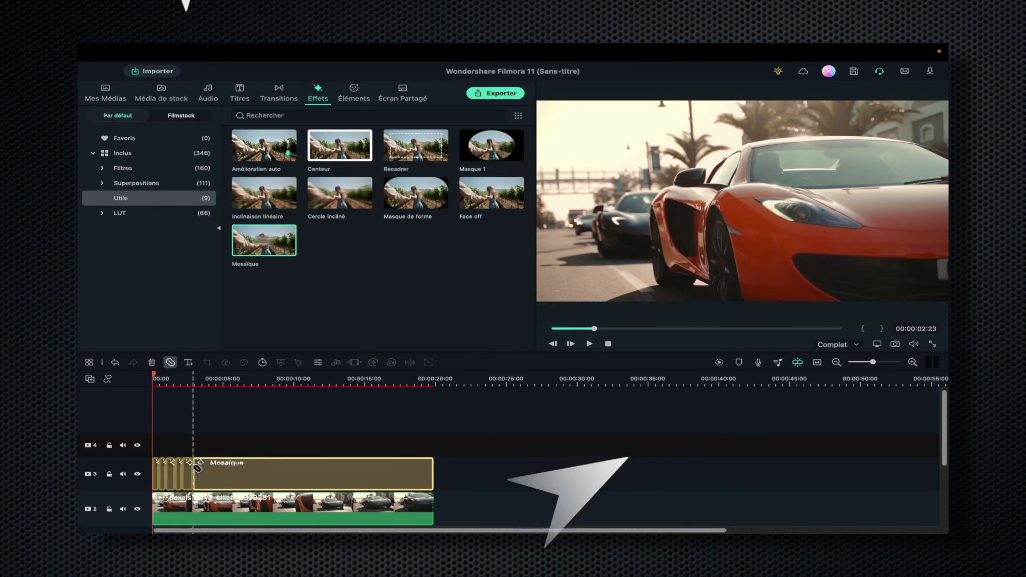
pyautogui.click(233, 442)
pyautogui.click(198, 466)
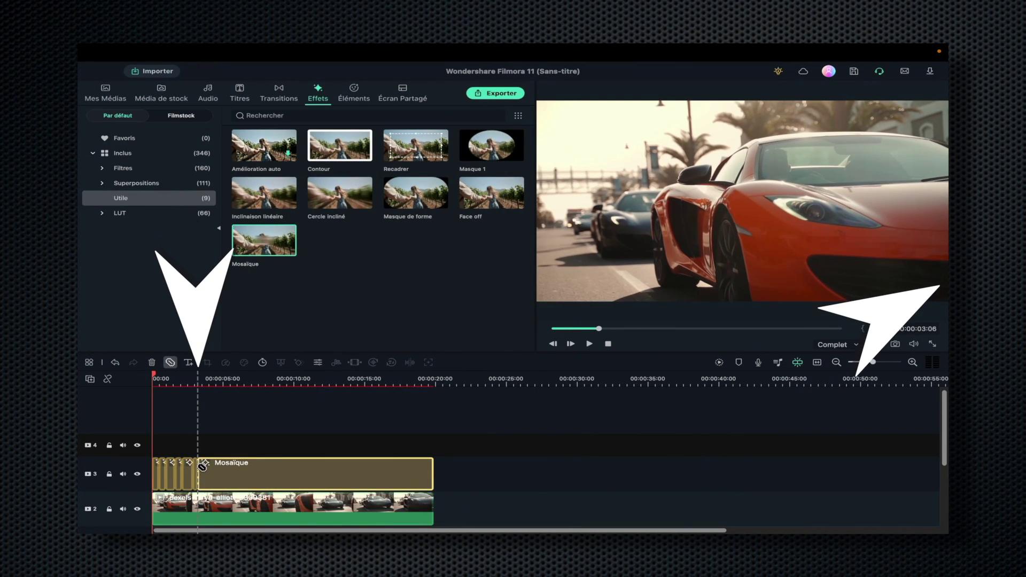
pyautogui.click(170, 362)
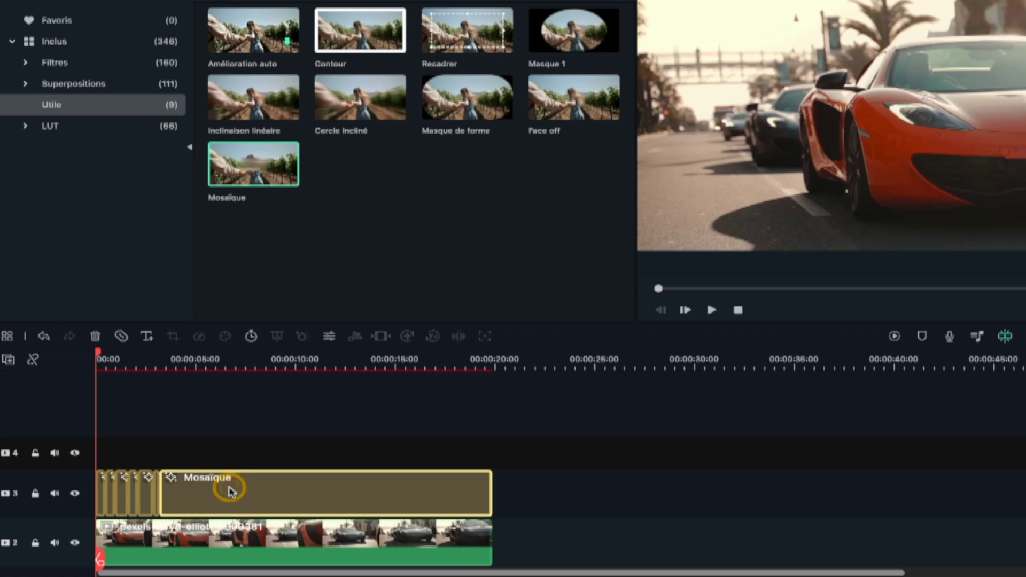
pyautogui.press('Delete')
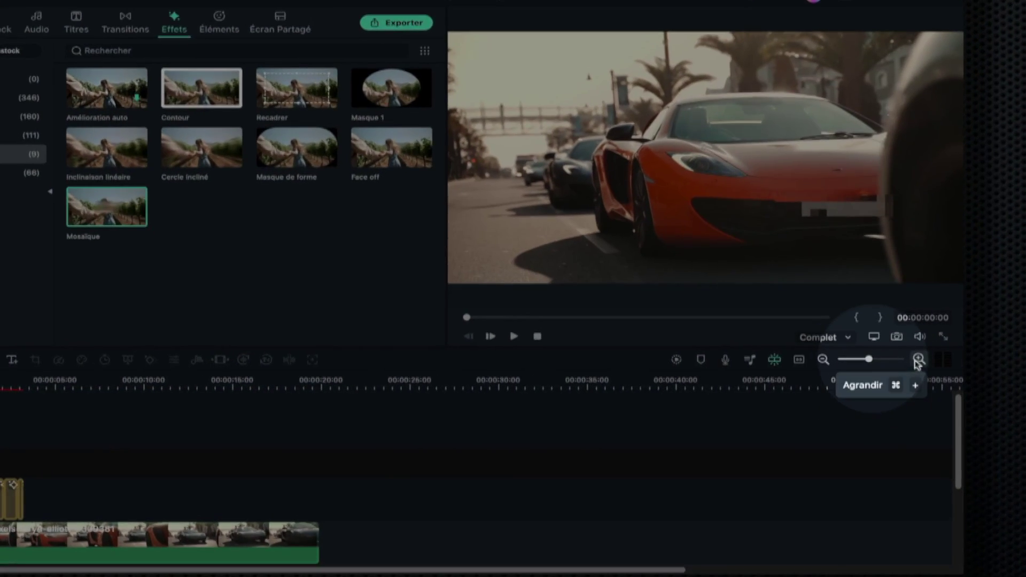
# Move the second Mosaïque segment over the licence plate at X 0.85, Y 0.72, judging by the frame at 00:00:00:19
pyautogui.click(918, 359)
pyautogui.click(917, 360)
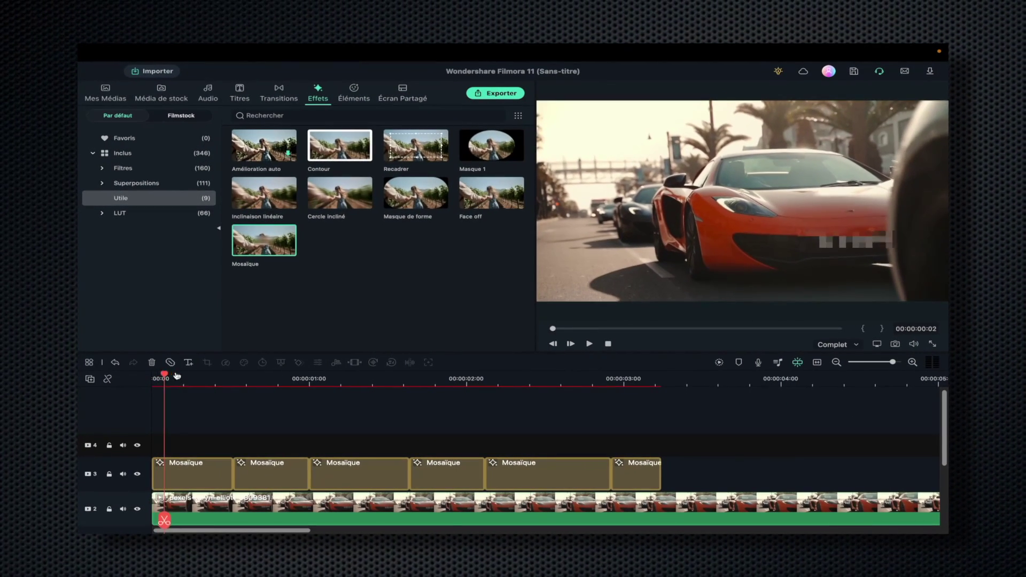
pyautogui.moveTo(13, 374); pyautogui.dragTo(115, 380)
pyautogui.moveTo(240, 379); pyautogui.dragTo(277, 381)
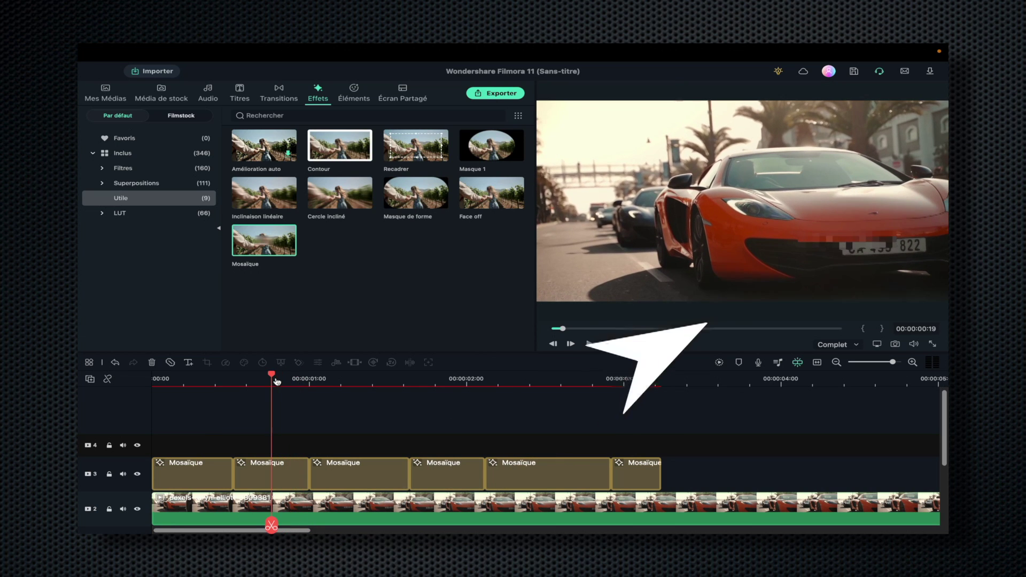
pyautogui.doubleClick(270, 473)
pyautogui.moveTo(872, 241); pyautogui.dragTo(919, 243)
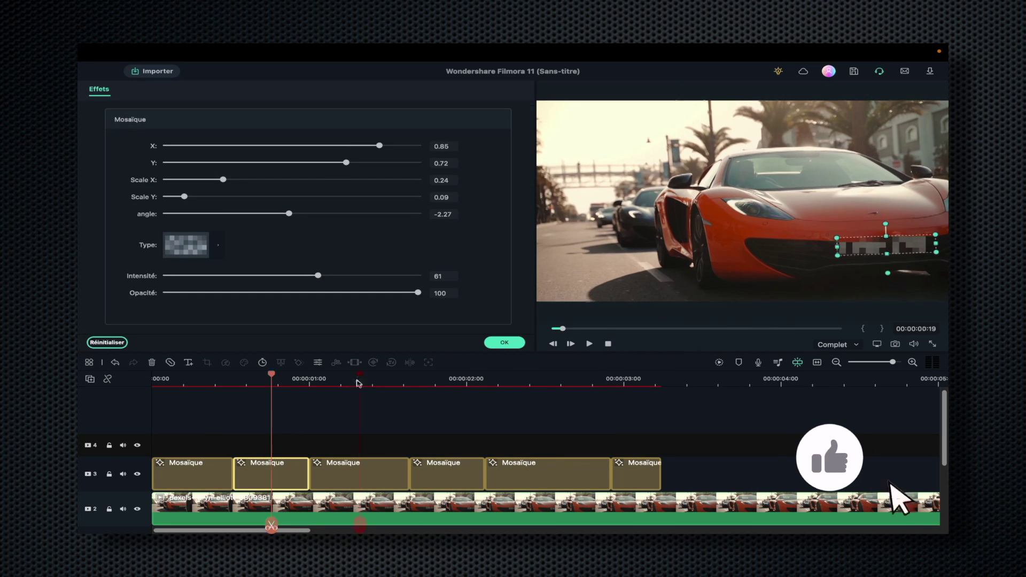
# Reposition the third, fourth and fifth Mosaïque segments over the plate, with the third at X 0.91, Y 0.76 and the fifth at X 1.00, Y 0.82
pyautogui.doubleClick(360, 473)
pyautogui.doubleClick(442, 473)
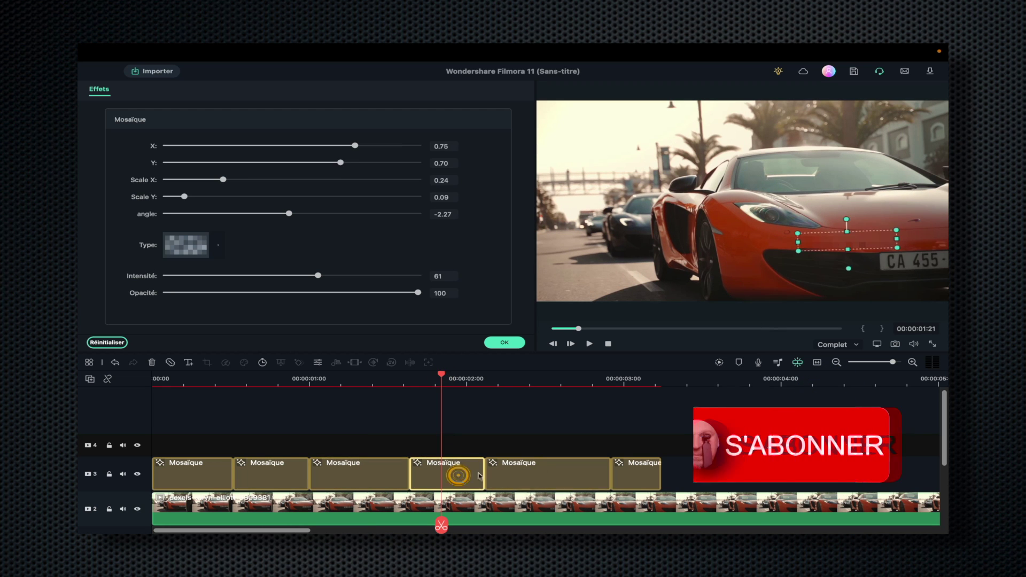
pyautogui.doubleClick(542, 473)
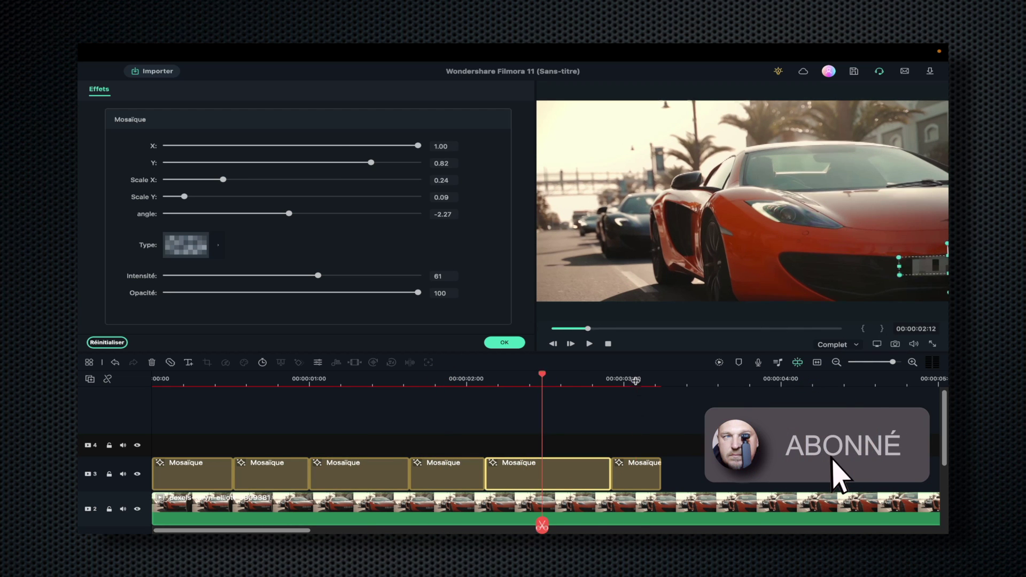
# Split the third Mosaïque segment at 00:00:01:04 and reposition its short first piece over the plate at X 0.88, Y 0.74
pyautogui.click(604, 380)
pyautogui.moveTo(604, 381); pyautogui.dragTo(335, 380)
pyautogui.scroll(1, 347, 379)
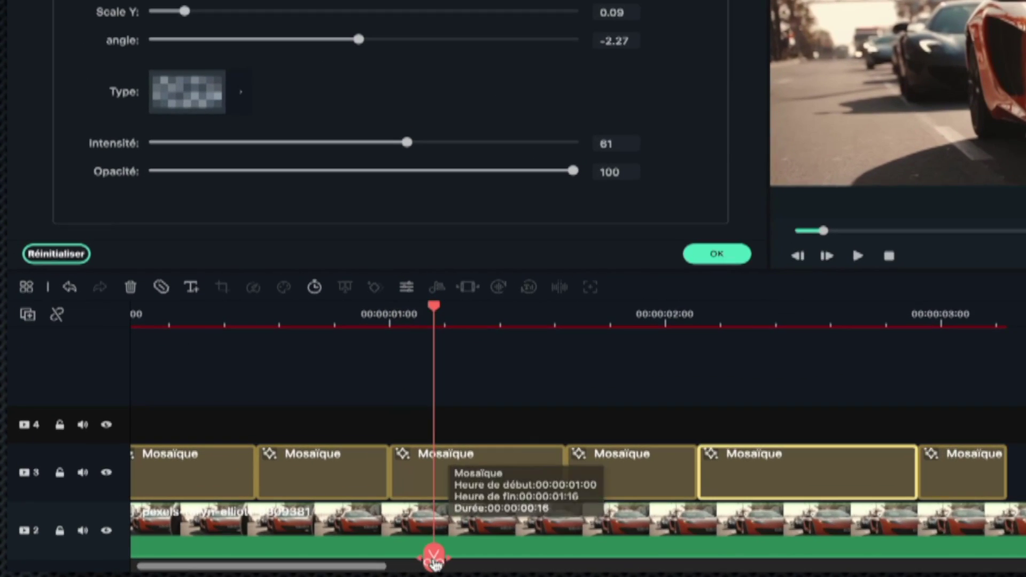
pyautogui.click(435, 474)
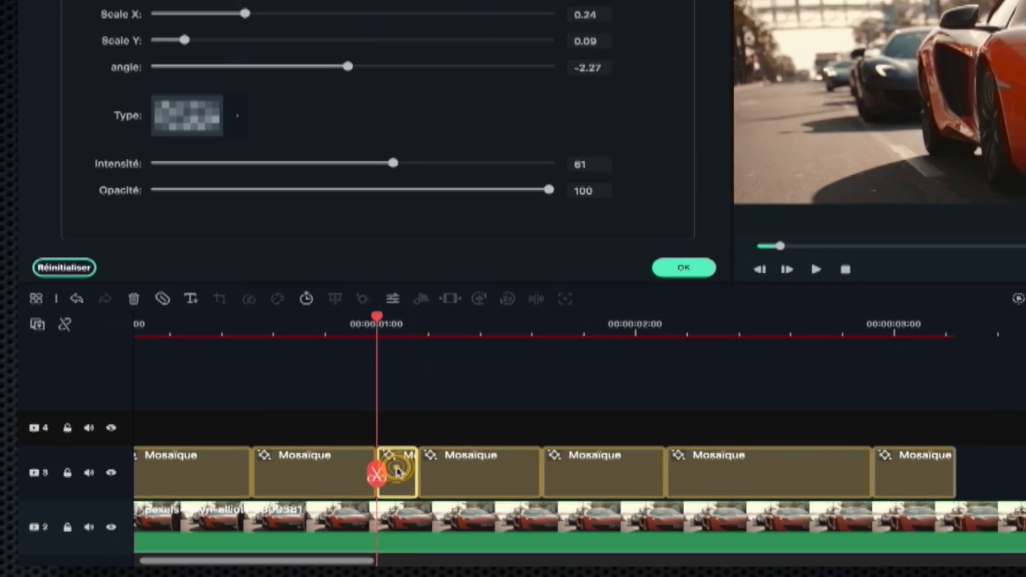
pyautogui.doubleClick(422, 473)
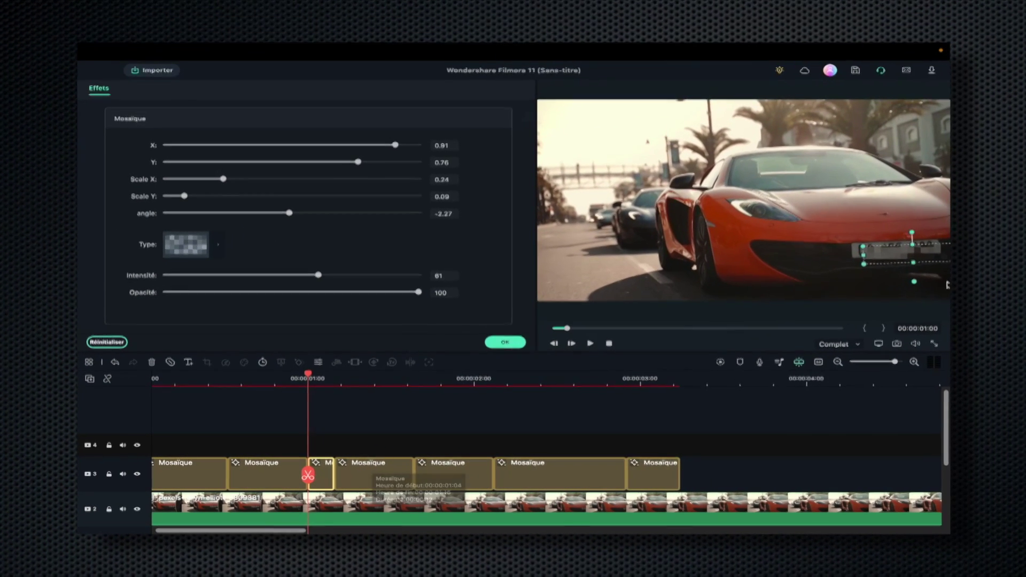
# Split the first Mosaïque segment at about 00:00:00:07 and reposition its second piece over the plate at X 0.80, Y 0.71
pyautogui.moveTo(308, 377); pyautogui.dragTo(207, 383)
pyautogui.press('Left')
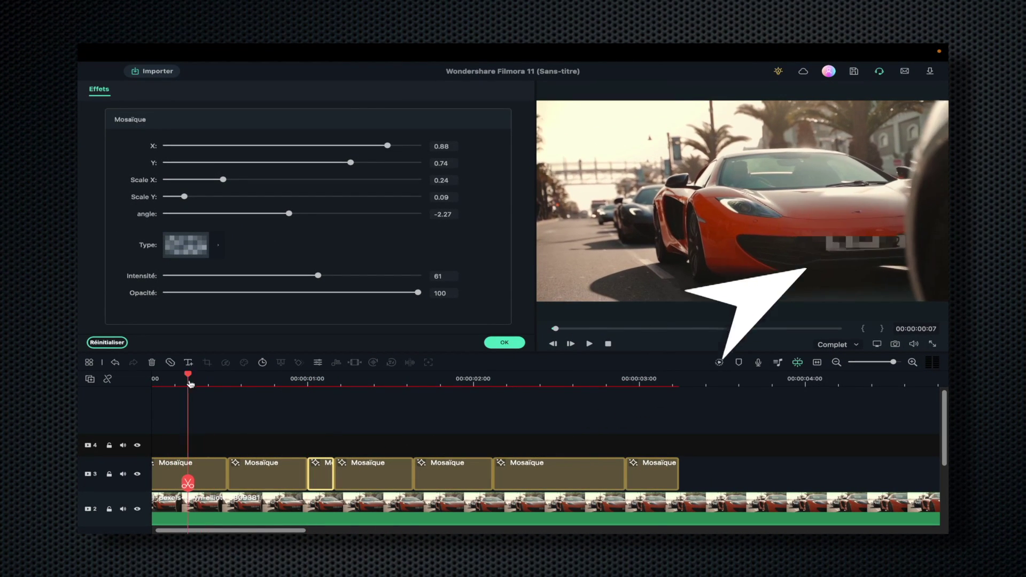
pyautogui.hotkey('ctrl', 'b')
pyautogui.doubleClick(213, 468)
# Review the mosaic's coverage of the licence plate across all segments, up to just past their end
pyautogui.moveTo(200, 377); pyautogui.dragTo(716, 408)
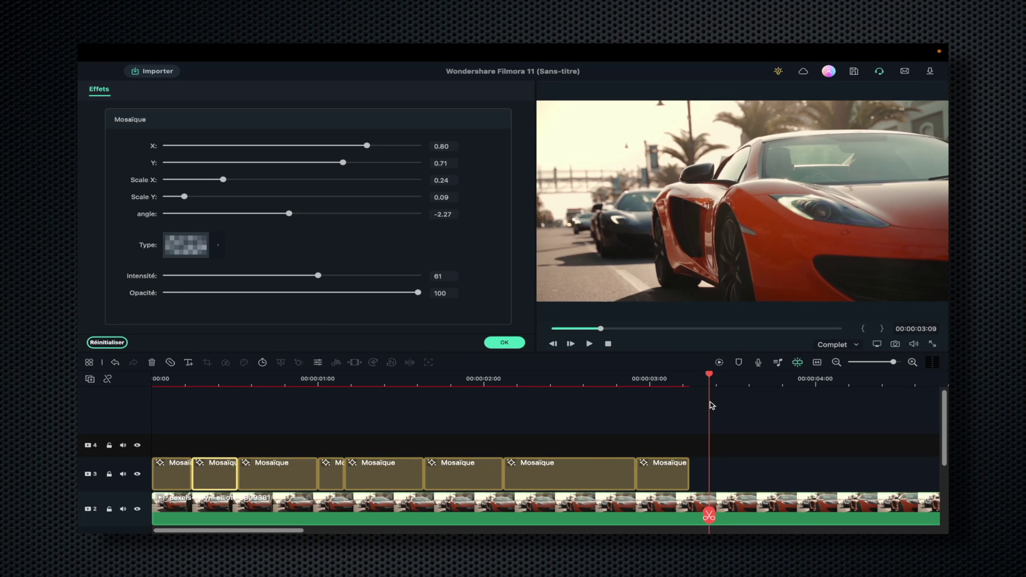
pyautogui.click(836, 363)
pyautogui.click(836, 362)
pyautogui.click(837, 362)
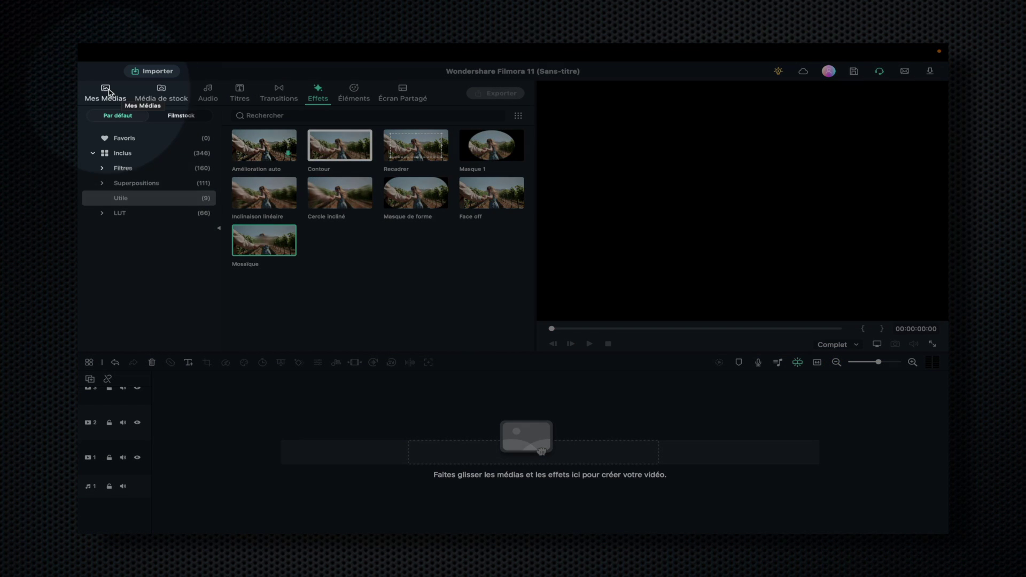
# Add the project clip production ID_4039955 to the start of video track 1 and skim through it, returning to the start
pyautogui.click(107, 92)
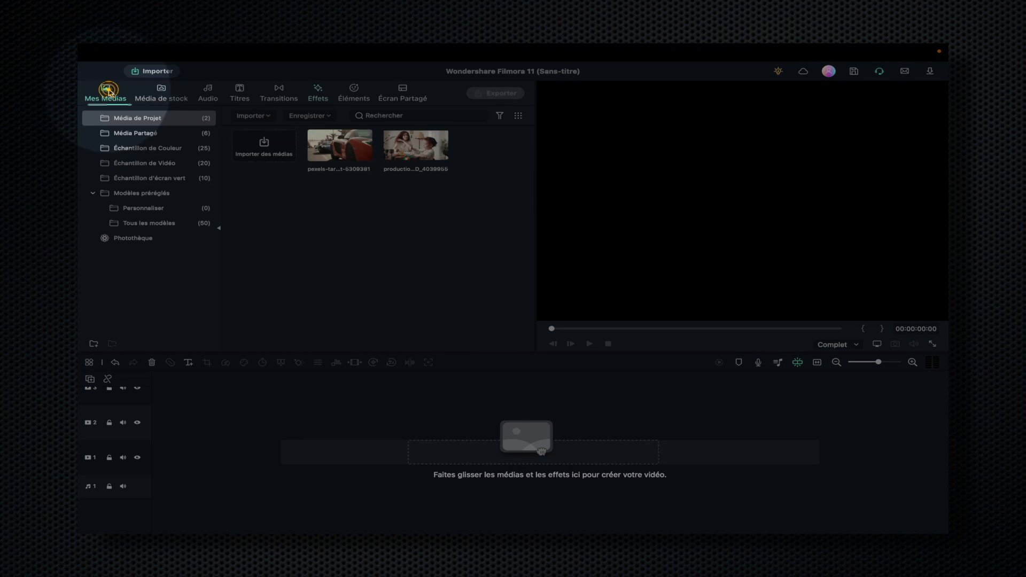
pyautogui.click(410, 142)
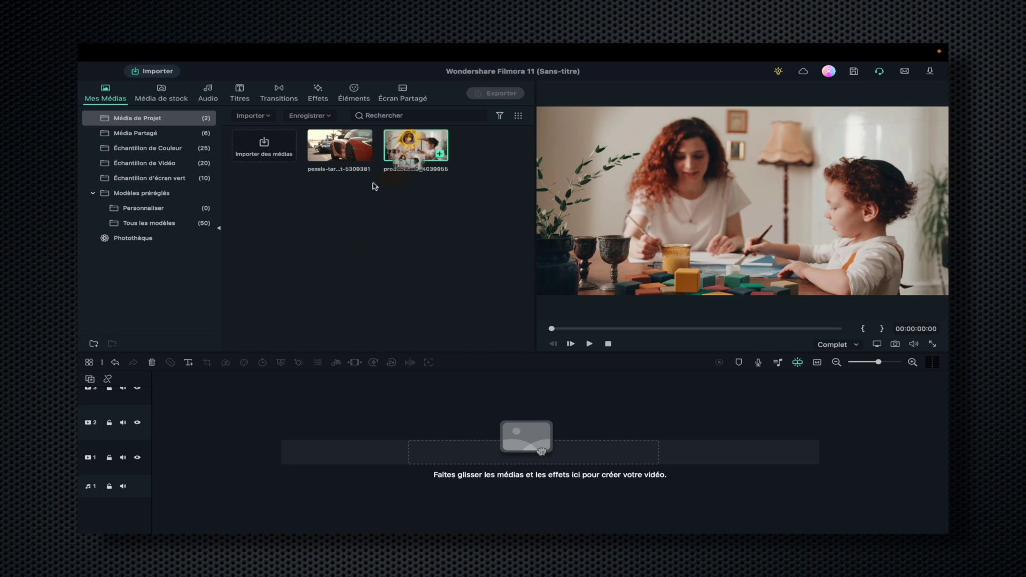
pyautogui.moveTo(542, 450); pyautogui.dragTo(177, 458)
pyautogui.click(428, 339)
pyautogui.click(836, 363)
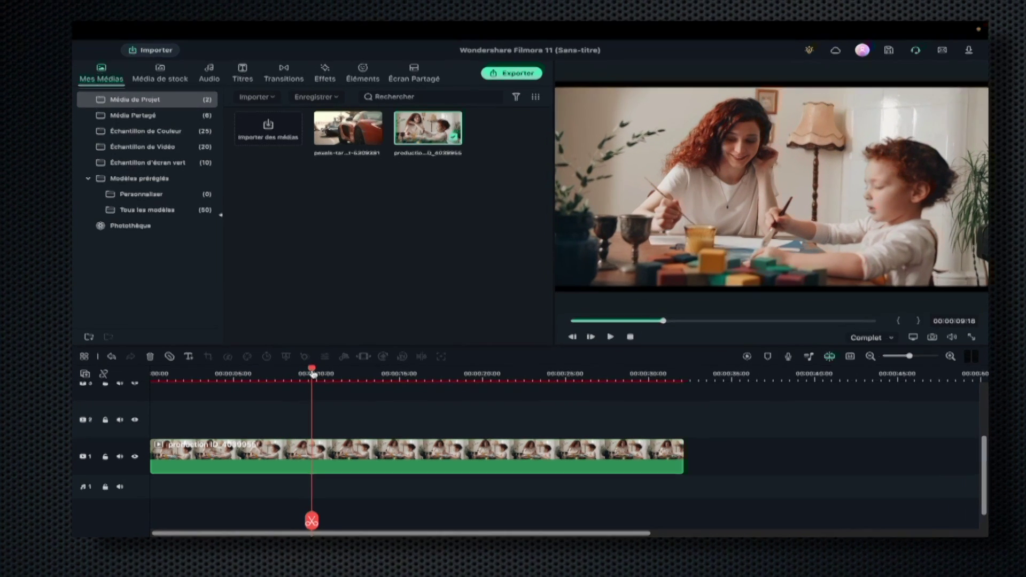
pyautogui.click(307, 378)
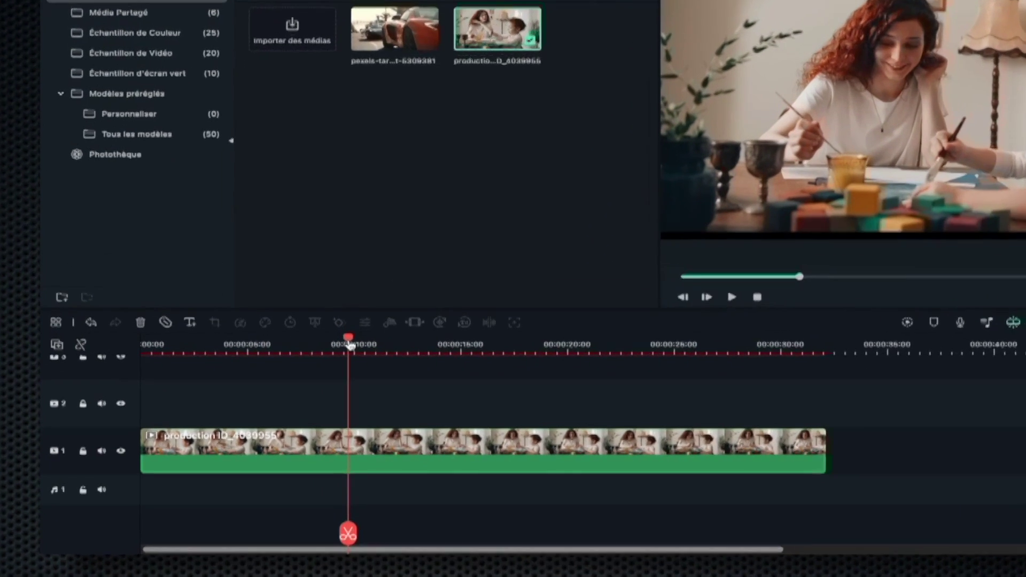
pyautogui.moveTo(385, 313); pyautogui.dragTo(107, 312)
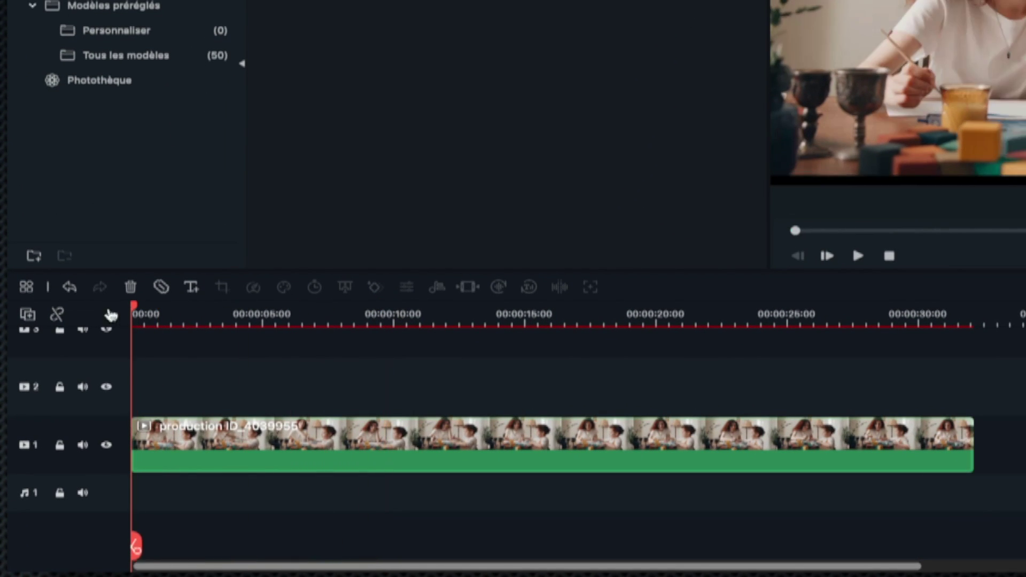
# Open the basic video settings of the production ID_4039955 clip and enable motion tracking (Suivi de mouvement)
pyautogui.doubleClick(216, 432)
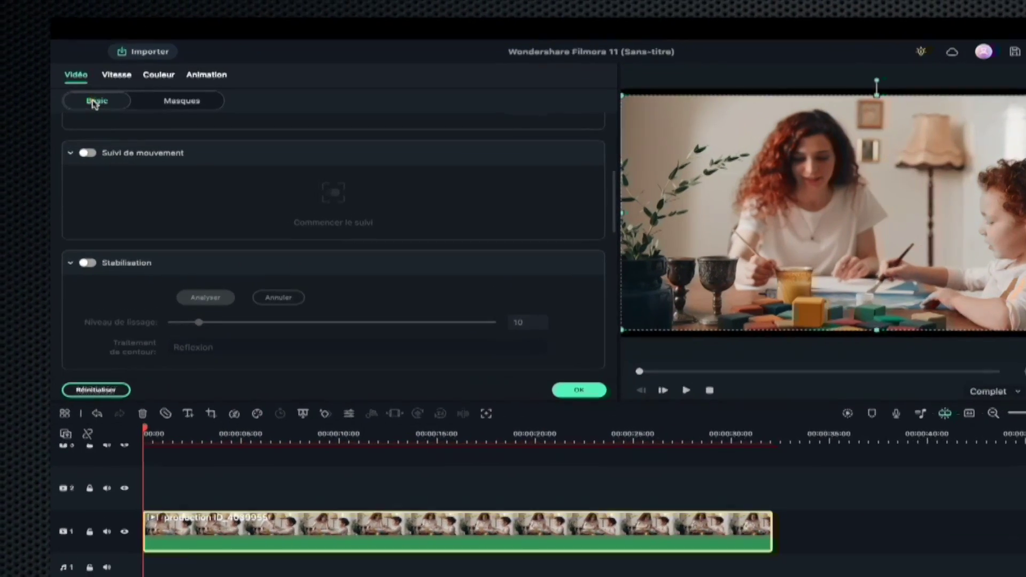
pyautogui.click(115, 110)
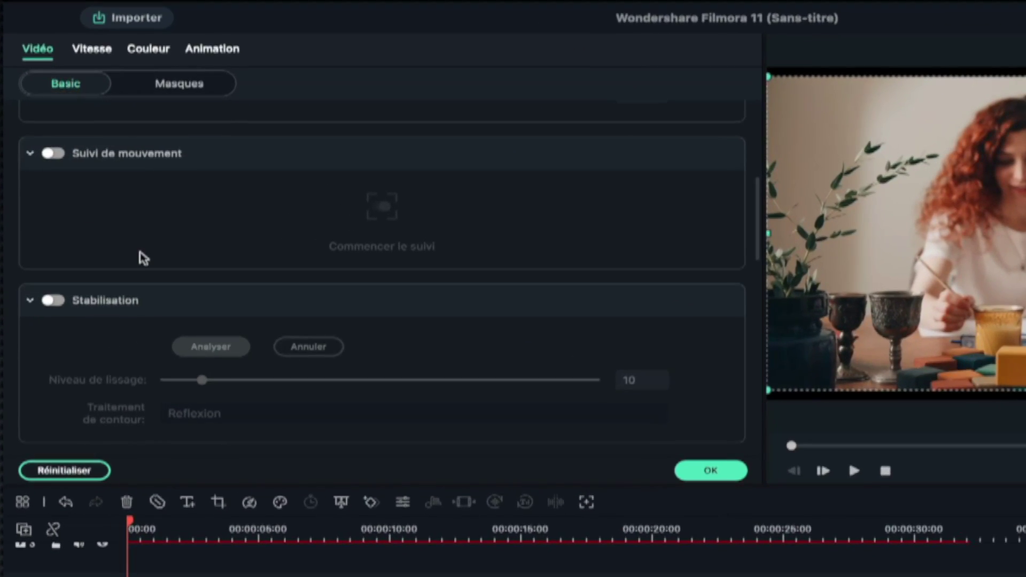
pyautogui.scroll(6, 115, 202)
pyautogui.scroll(-2, 118, 203)
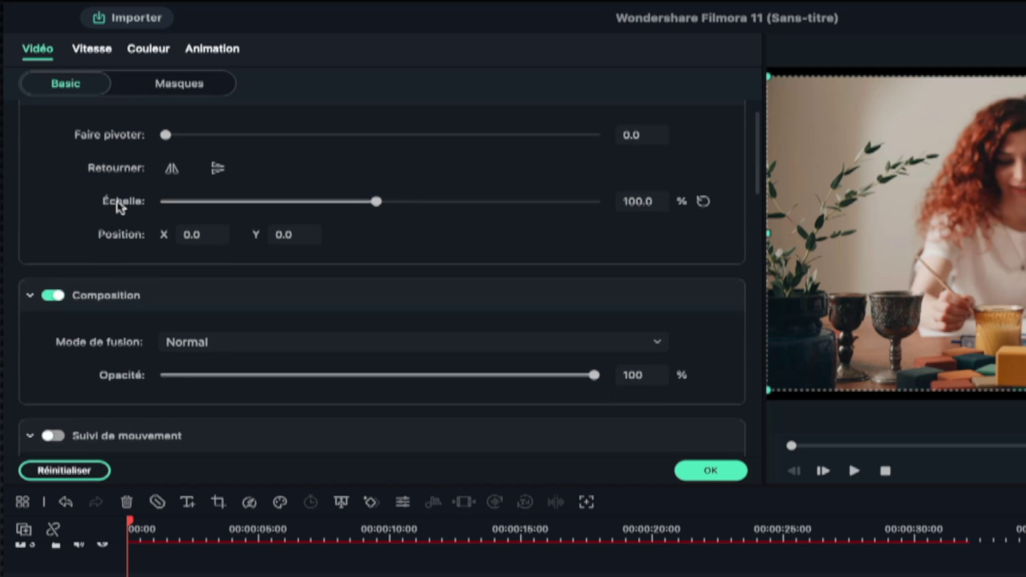
pyautogui.scroll(-1, 117, 204)
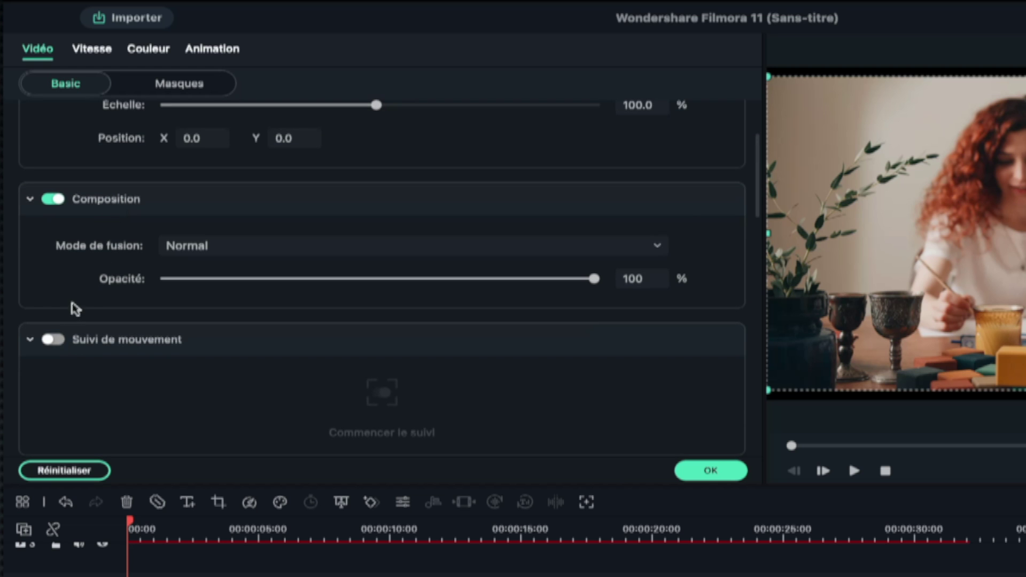
pyautogui.click(55, 341)
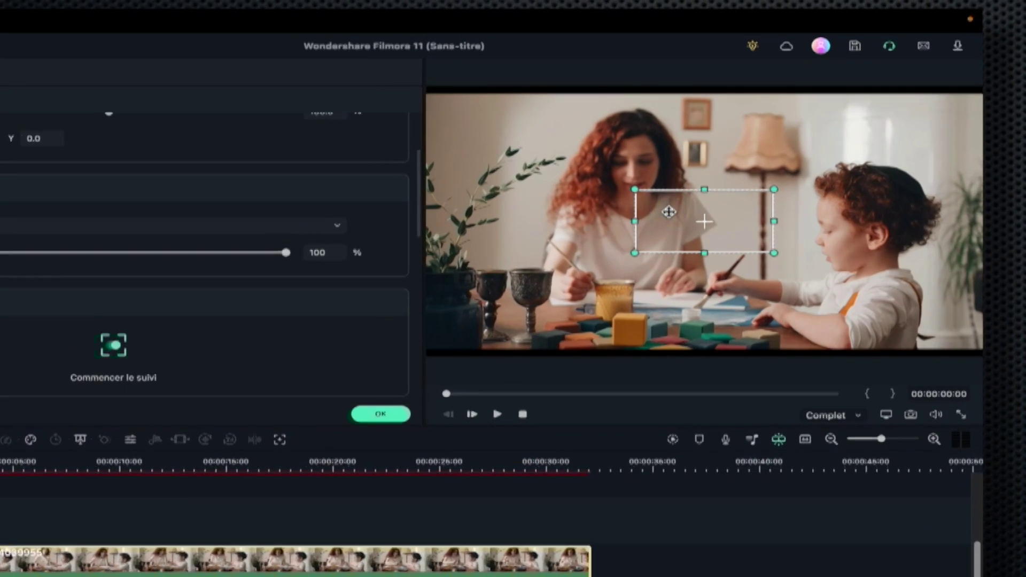
# Fit the motion tracking box around the boy's head and start tracking it through the clip
pyautogui.moveTo(717, 196); pyautogui.dragTo(837, 177)
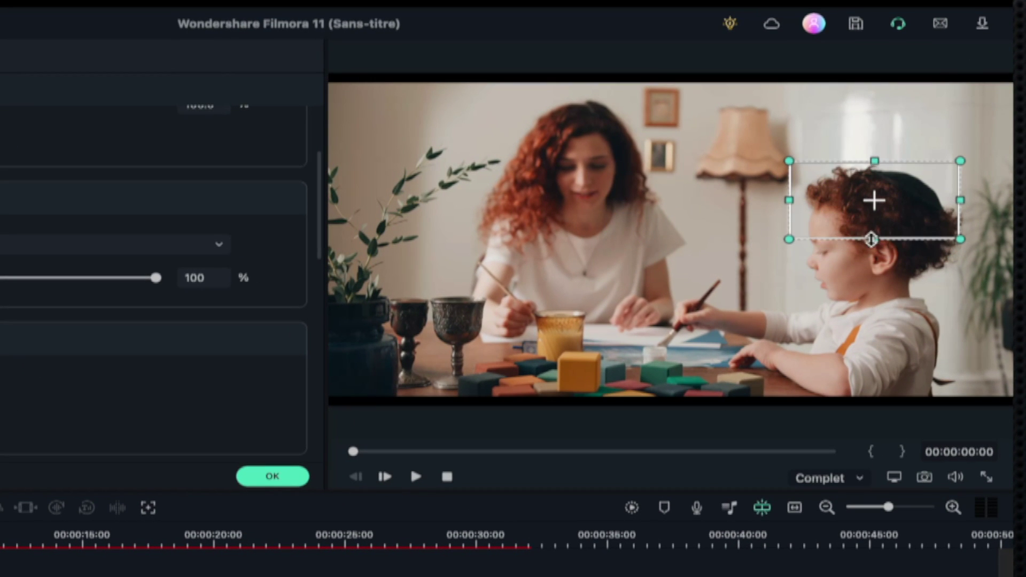
pyautogui.moveTo(879, 158); pyautogui.dragTo(879, 164)
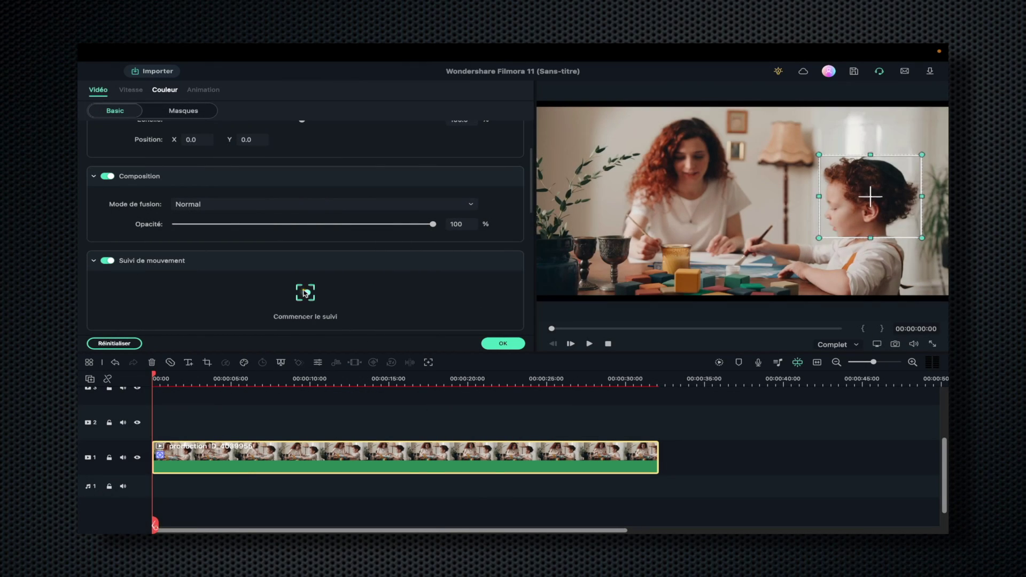
pyautogui.click(305, 293)
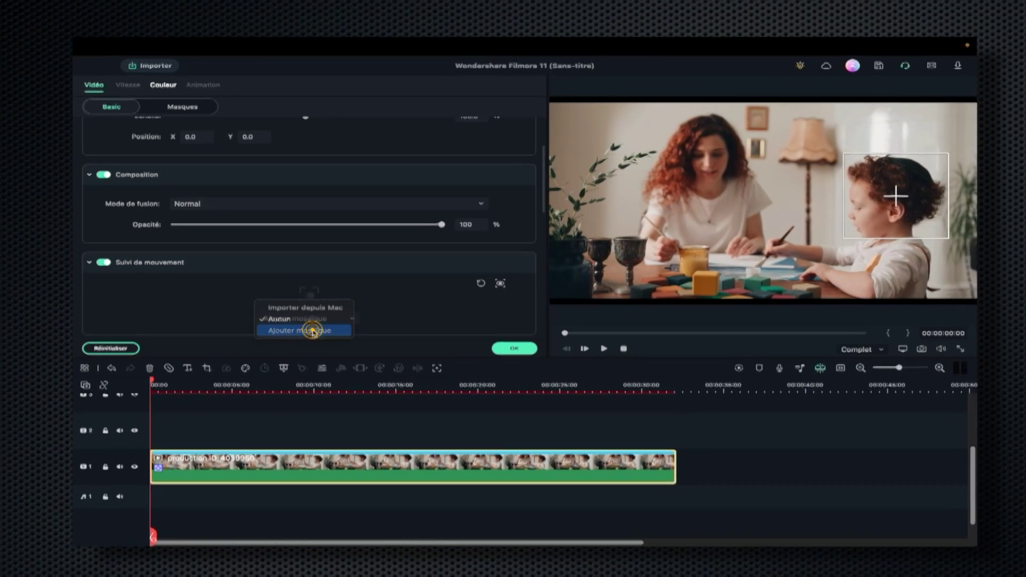
# Attach a mosaic to the tracked motion with Ajouter mosaïque and resize it to cover the boy's whole head
pyautogui.click(370, 393)
pyautogui.scroll(-3, 385, 267)
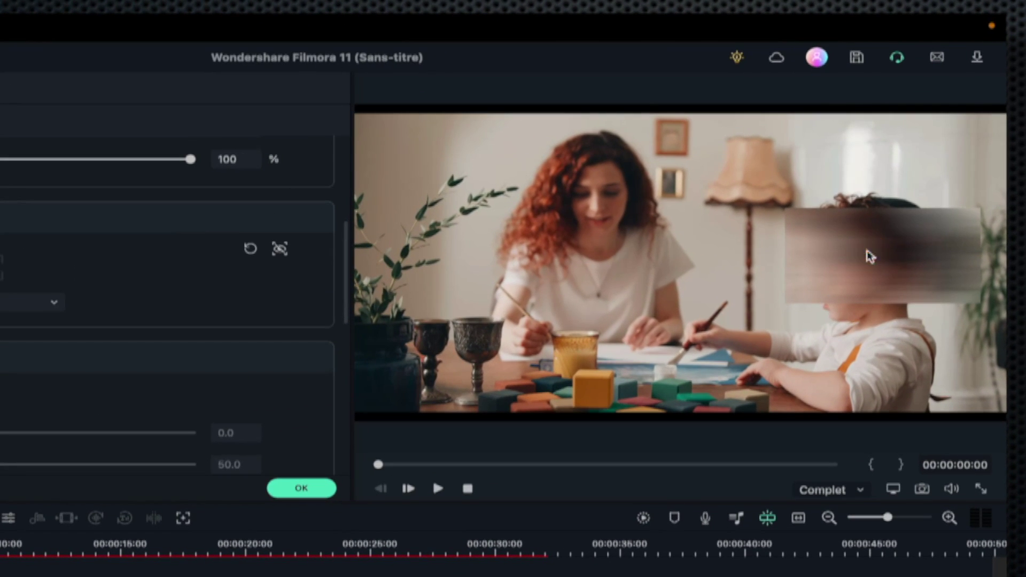
pyautogui.click(870, 257)
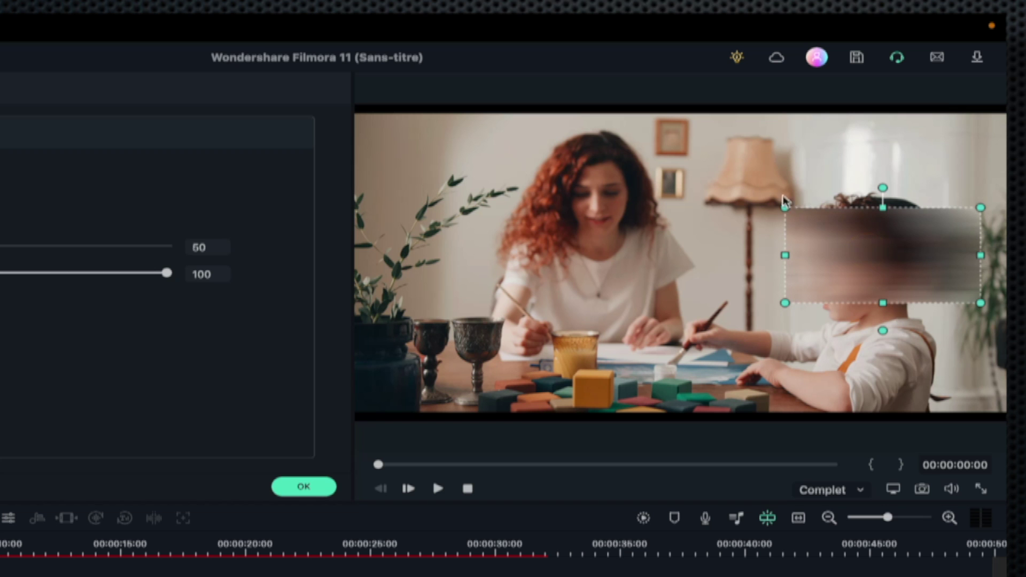
pyautogui.moveTo(881, 204); pyautogui.dragTo(881, 190)
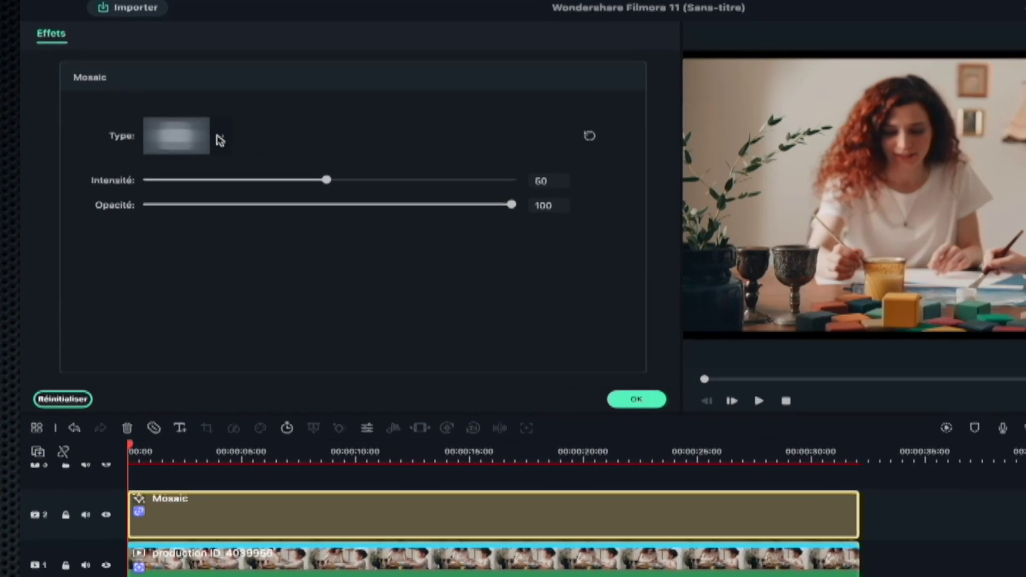
# Set the Mosaic effect to the pixelated square type with intensity 57 and opacity 73, and apply the settings
pyautogui.click(218, 161)
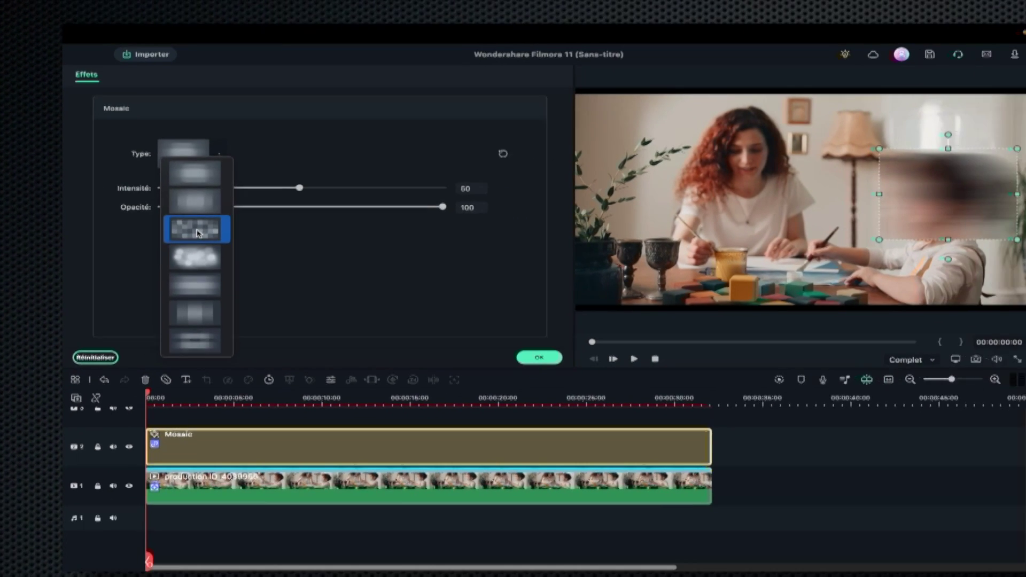
pyautogui.click(194, 240)
pyautogui.moveTo(289, 192)
pyautogui.mouseDown()
pyautogui.moveTo(211, 191)
pyautogui.moveTo(426, 195)
pyautogui.moveTo(307, 191)
pyautogui.mouseUp()
pyautogui.moveTo(418, 209); pyautogui.dragTo(349, 209)
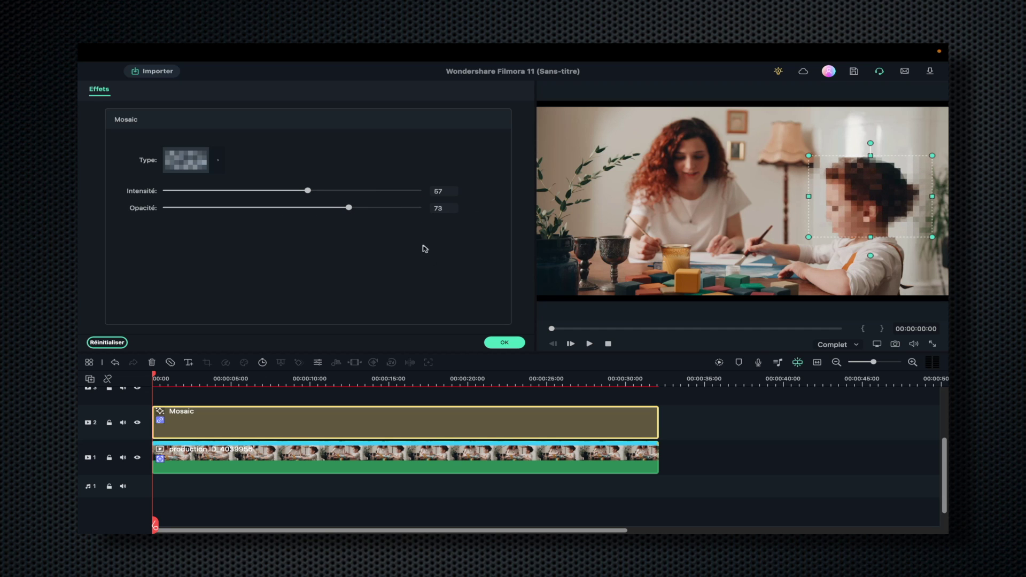
pyautogui.click(501, 343)
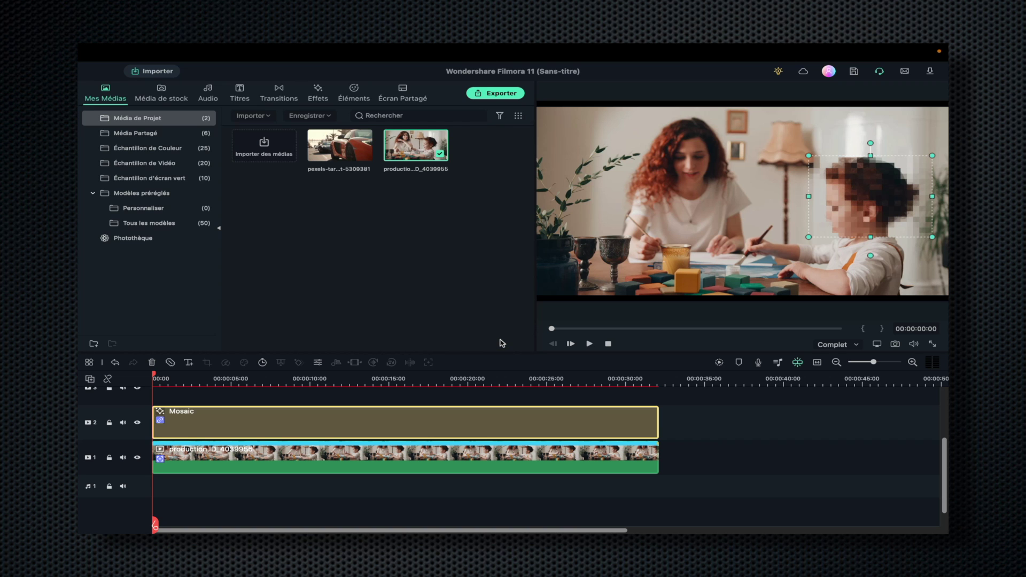
# Play the clip from the start to about 00:00:07:12 to check that the mosaic follows the boy's head
pyautogui.press('space')
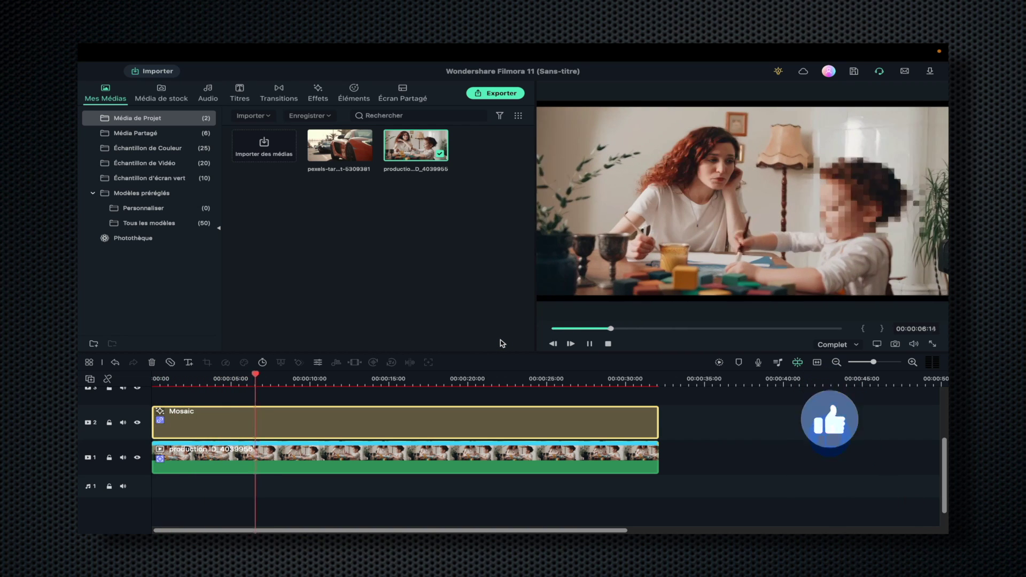
pyautogui.press('space')
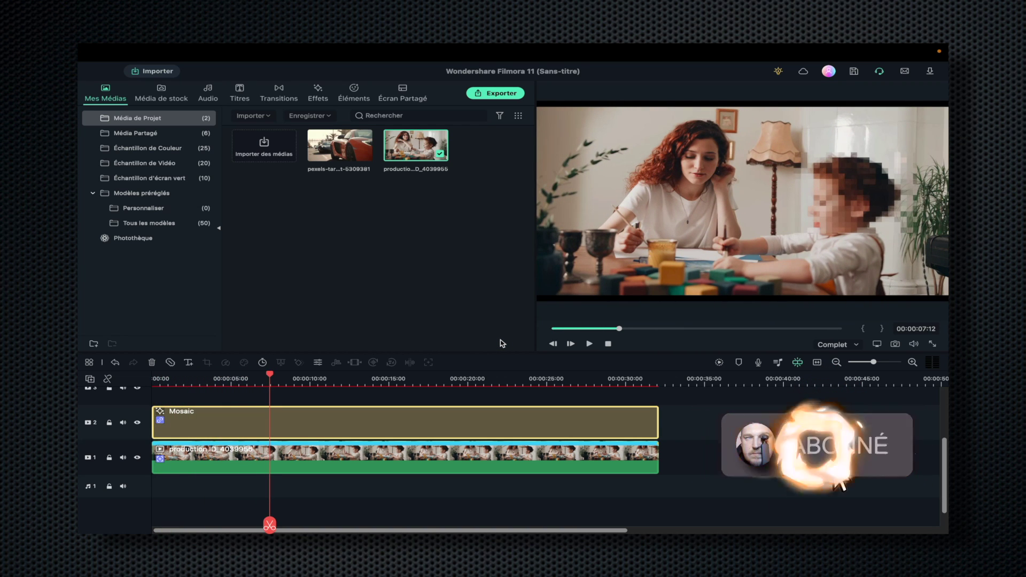